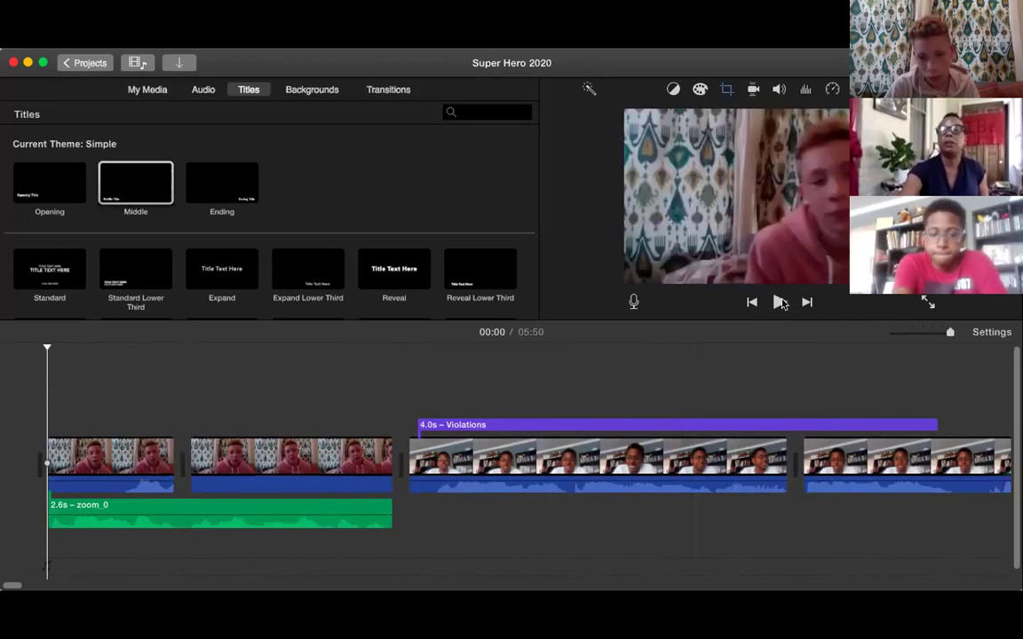
- Play the project from its beginning into the clip with the Violations title and check the clips that follow it
{"action": "left_click", "coordinate": [779, 304]}
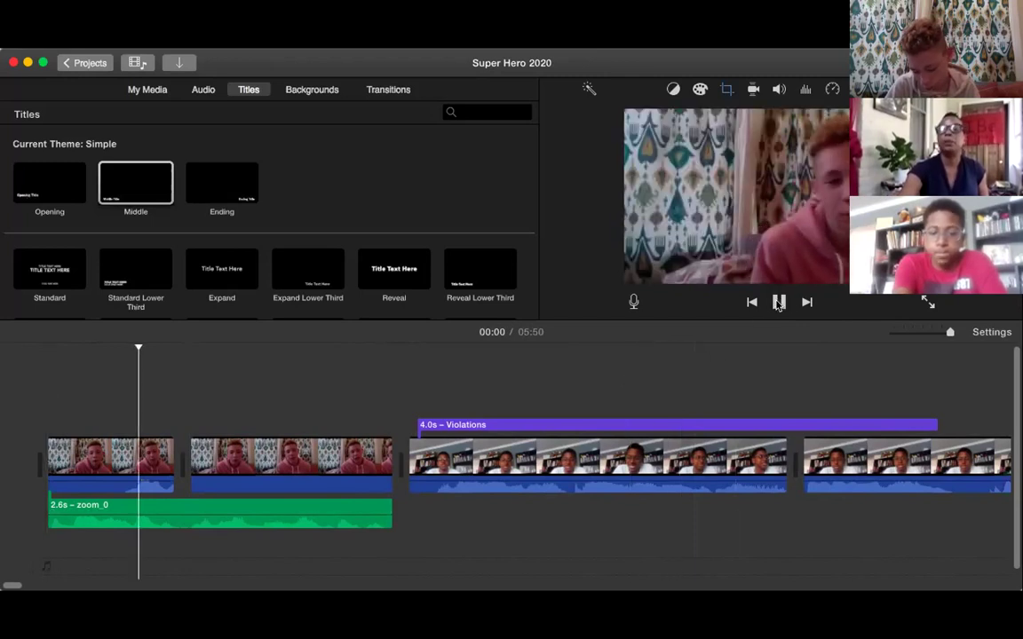
{"action": "left_click", "coordinate": [778, 304]}
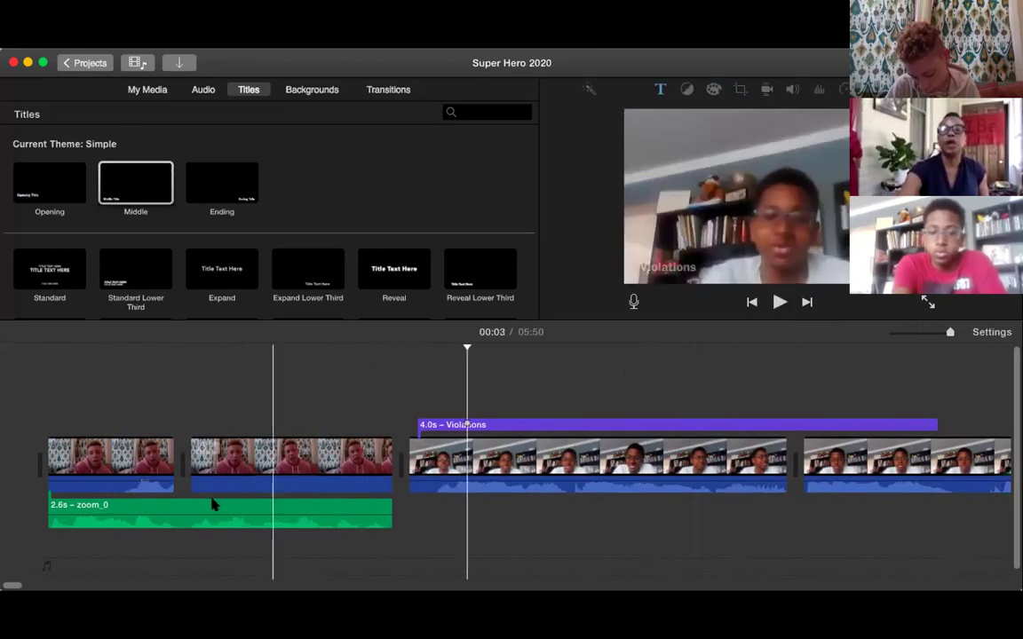
{"action": "scroll", "coordinate": [353, 530], "scroll_direction": "right", "scroll_amount": 5}
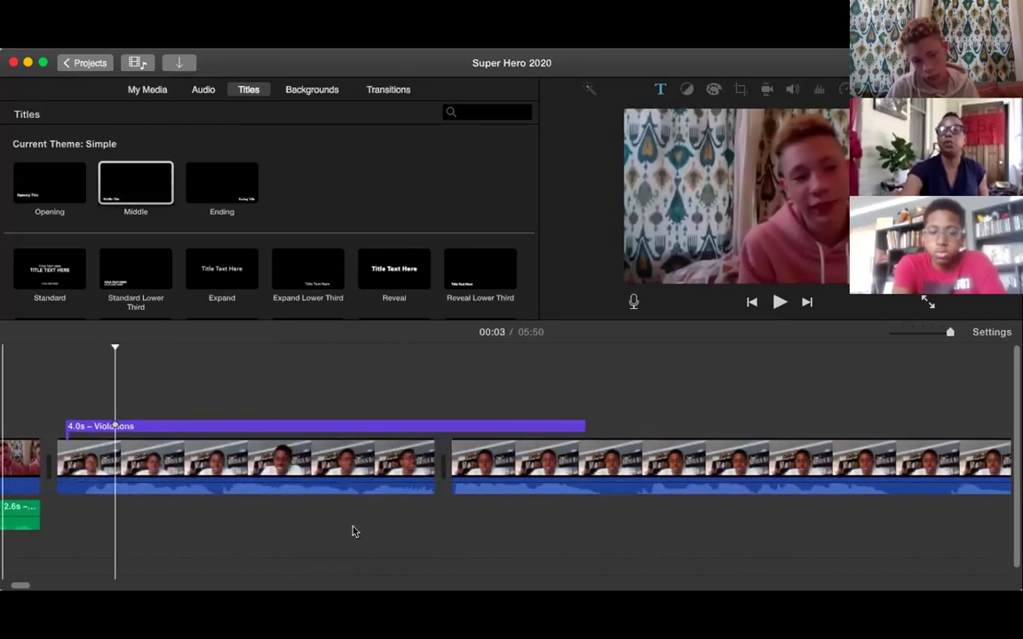
{"action": "scroll", "coordinate": [353, 530], "scroll_direction": "right", "scroll_amount": 10}
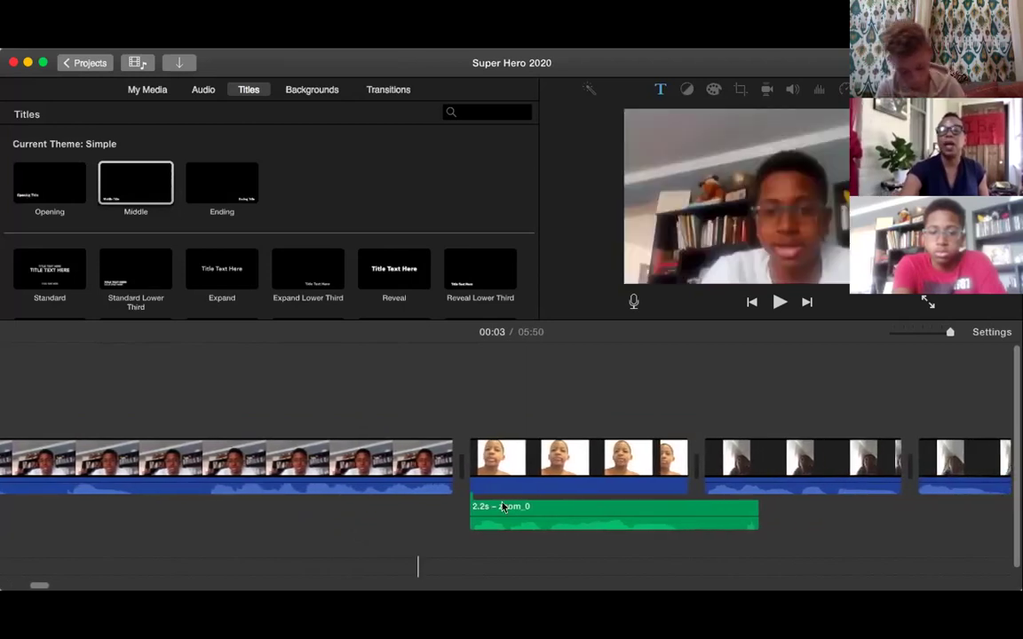
{"action": "left_click", "coordinate": [781, 302]}
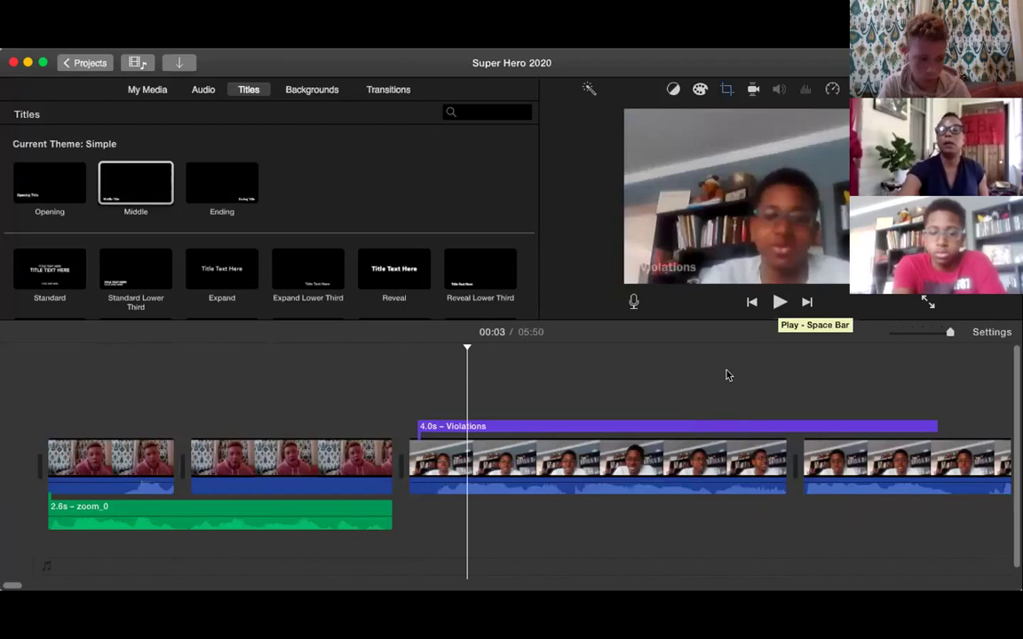
- Preview the start of the clip that has the 2.2s zoom_0 audio attached
{"action": "scroll", "coordinate": [605, 543], "scroll_direction": "right", "scroll_amount": 10}
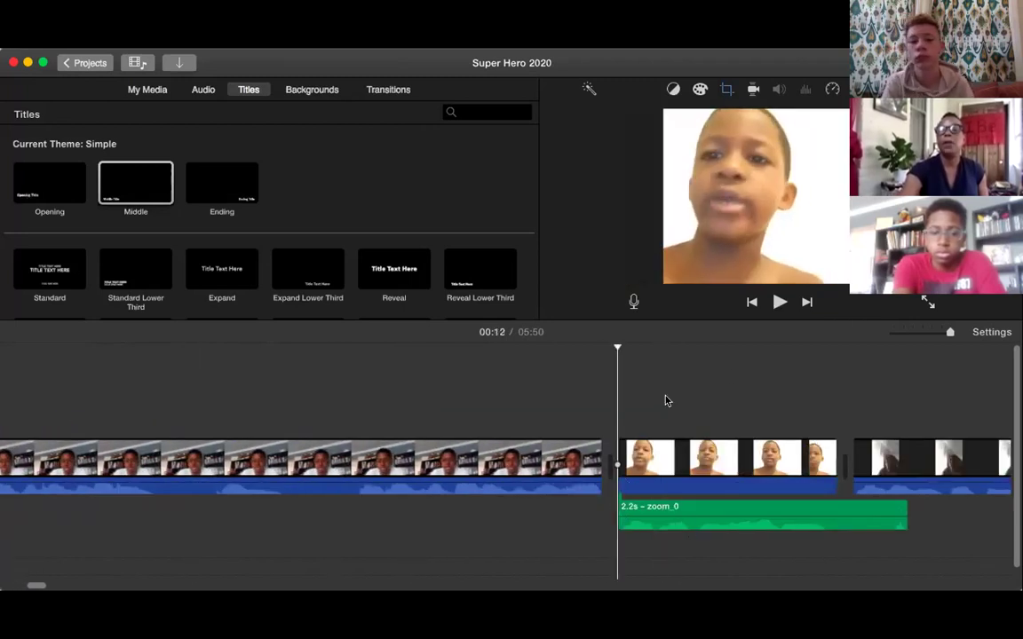
{"action": "left_click", "coordinate": [780, 304]}
{"action": "left_click", "coordinate": [779, 304]}
- Examine the timeline's clips and titles from the 2.2s zoom_0 audio through the section following the Freeling Safe Outside title
{"action": "scroll", "coordinate": [744, 507], "scroll_direction": "right", "scroll_amount": 8}
{"action": "scroll", "coordinate": [746, 507], "scroll_direction": "right", "scroll_amount": 10}
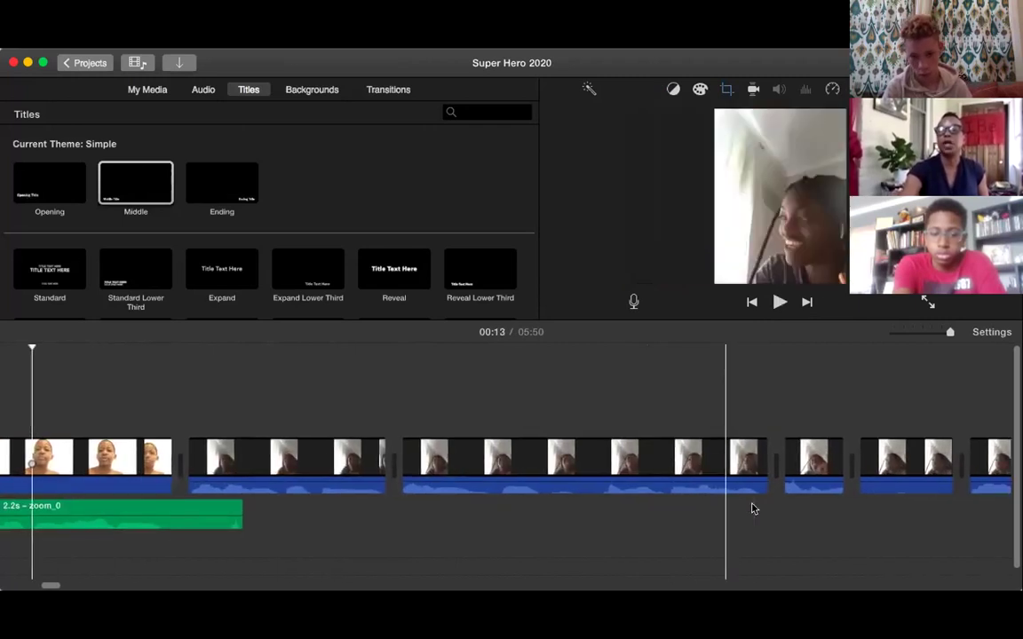
{"action": "scroll", "coordinate": [751, 508], "scroll_direction": "right", "scroll_amount": 15}
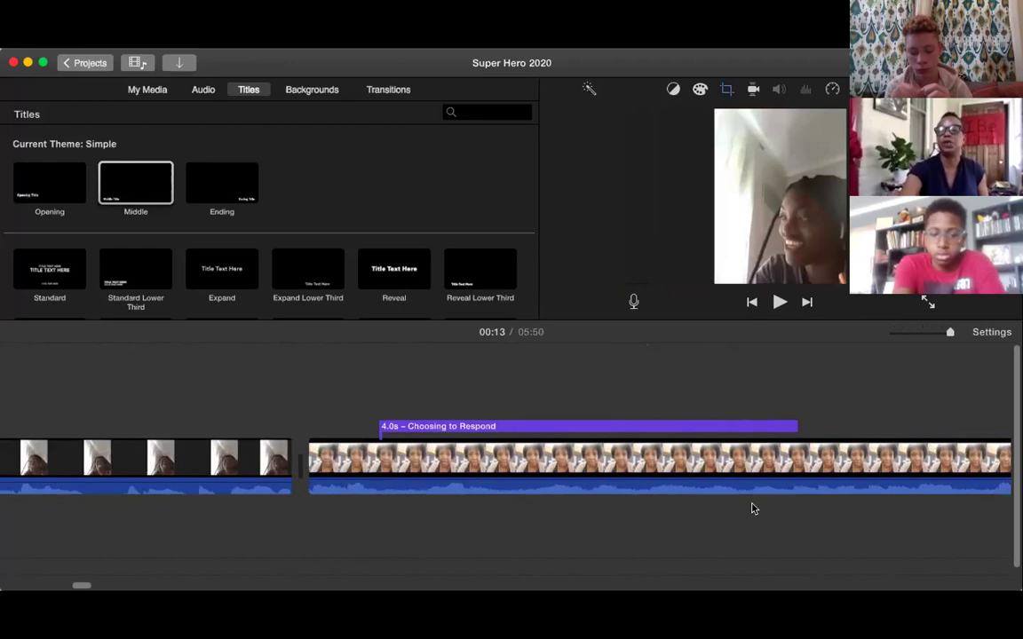
{"action": "scroll", "coordinate": [751, 508], "scroll_direction": "right", "scroll_amount": 5}
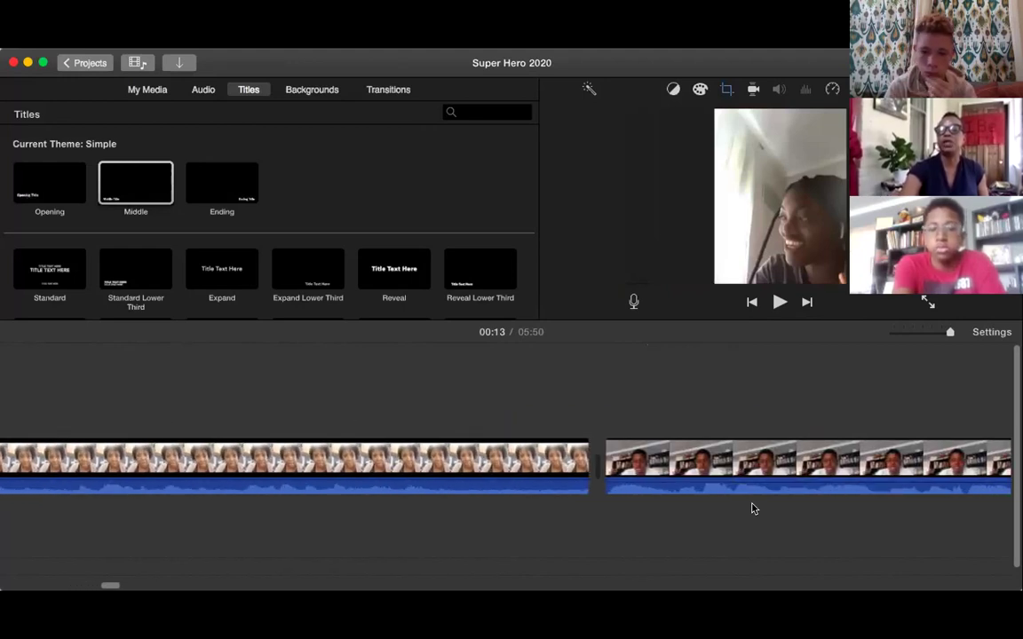
{"action": "scroll", "coordinate": [751, 507], "scroll_direction": "right", "scroll_amount": 7}
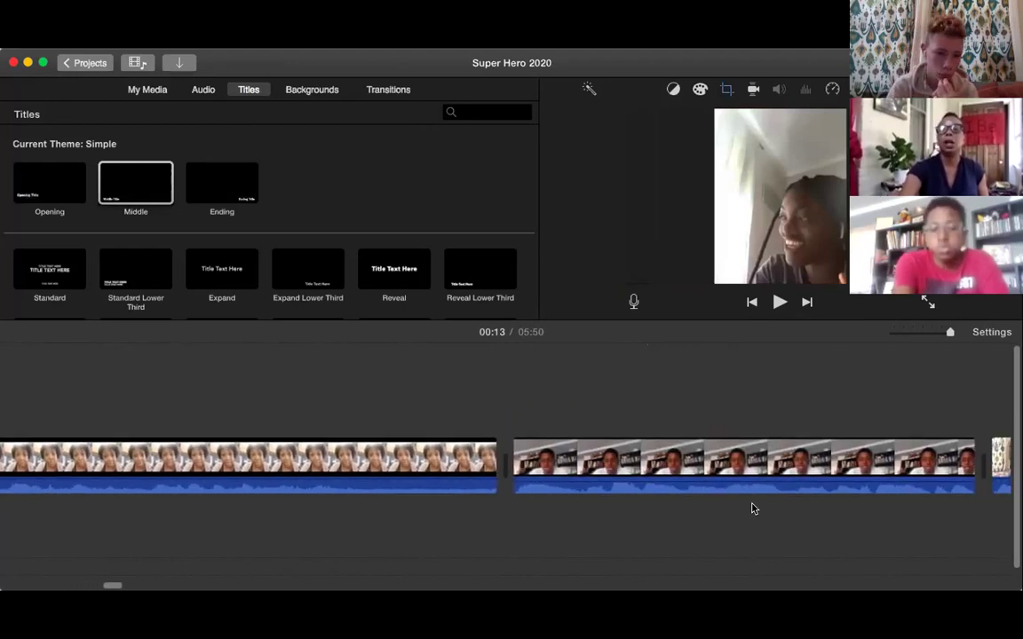
{"action": "scroll", "coordinate": [752, 508], "scroll_direction": "right", "scroll_amount": 12}
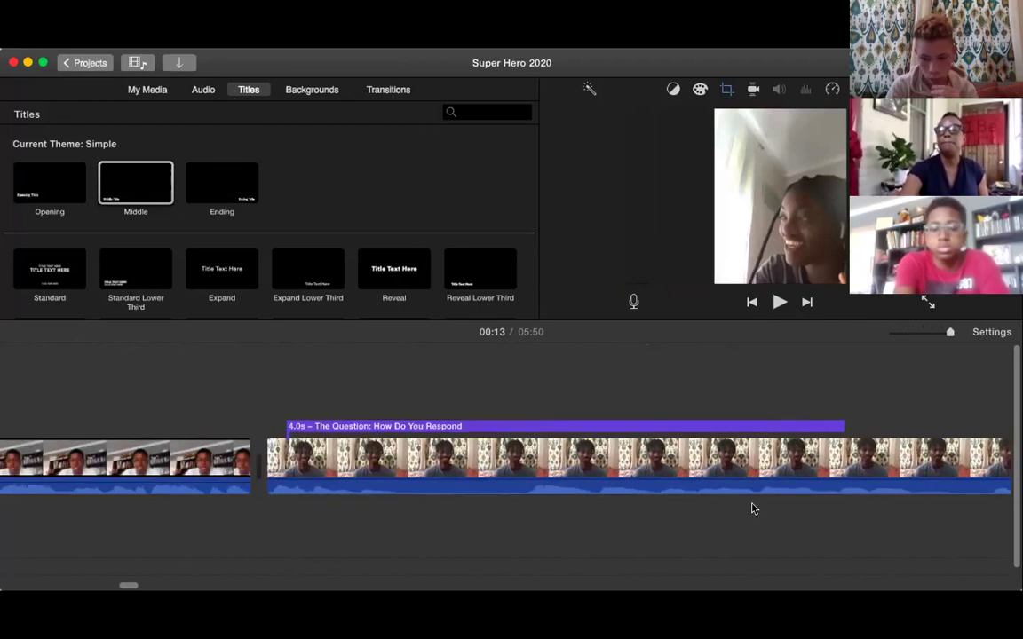
{"action": "scroll", "coordinate": [698, 512], "scroll_direction": "right", "scroll_amount": 10}
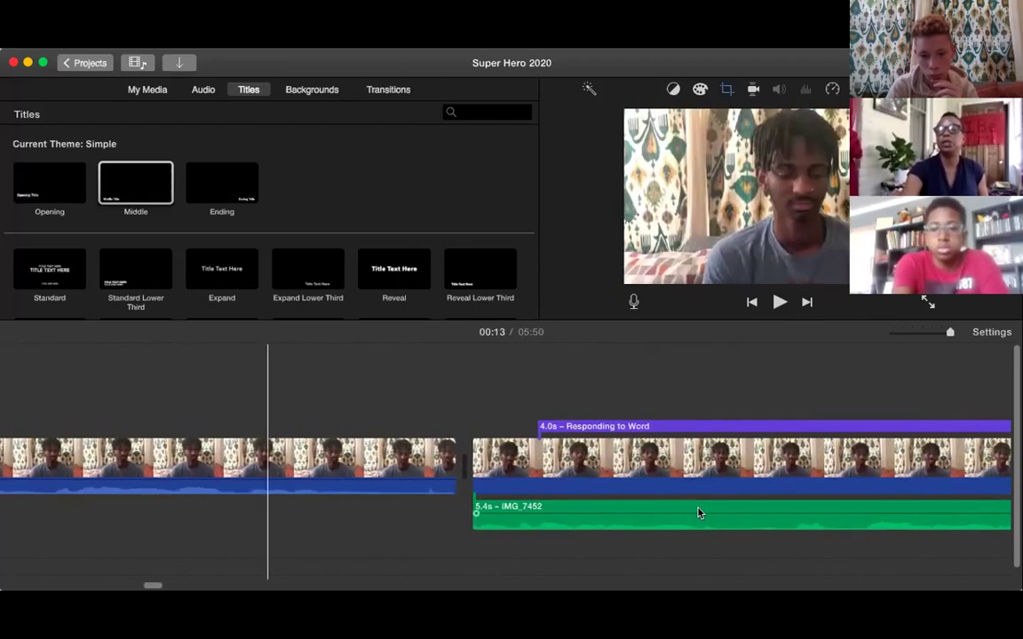
{"action": "scroll", "coordinate": [698, 513], "scroll_direction": "right", "scroll_amount": 12}
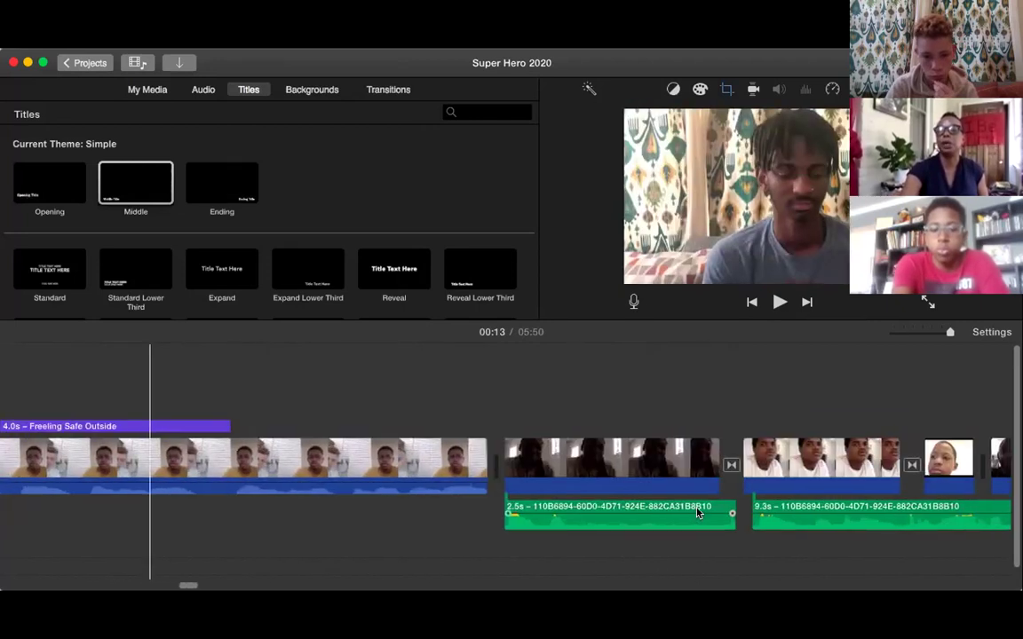
- Play the montage after the Freeling Safe Outside clip, stopping within the clip under the 2.7s title
{"action": "left_click", "coordinate": [402, 415]}
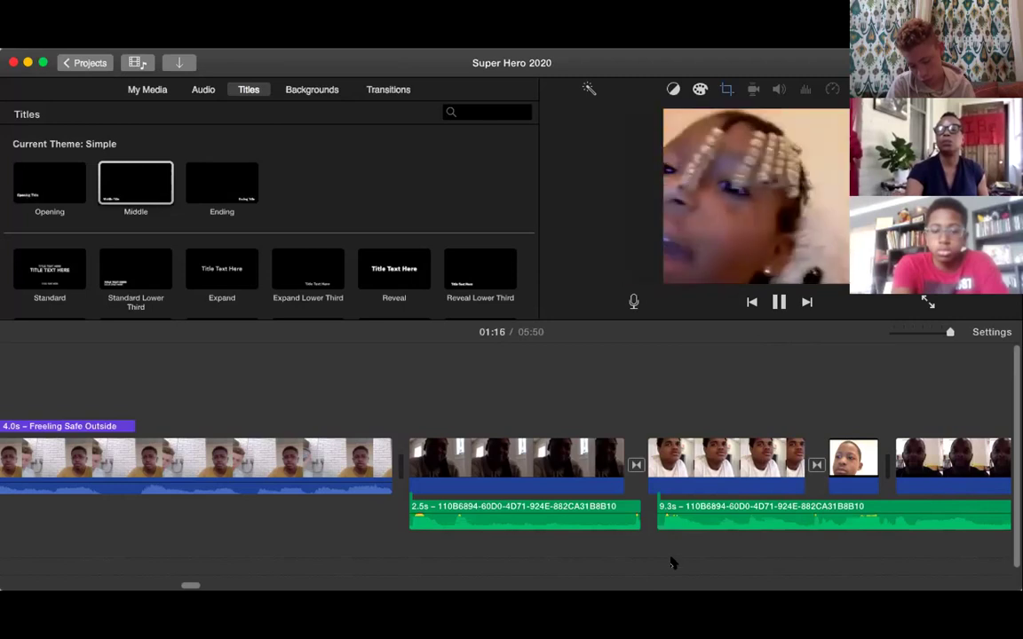
{"action": "left_click", "coordinate": [779, 303]}
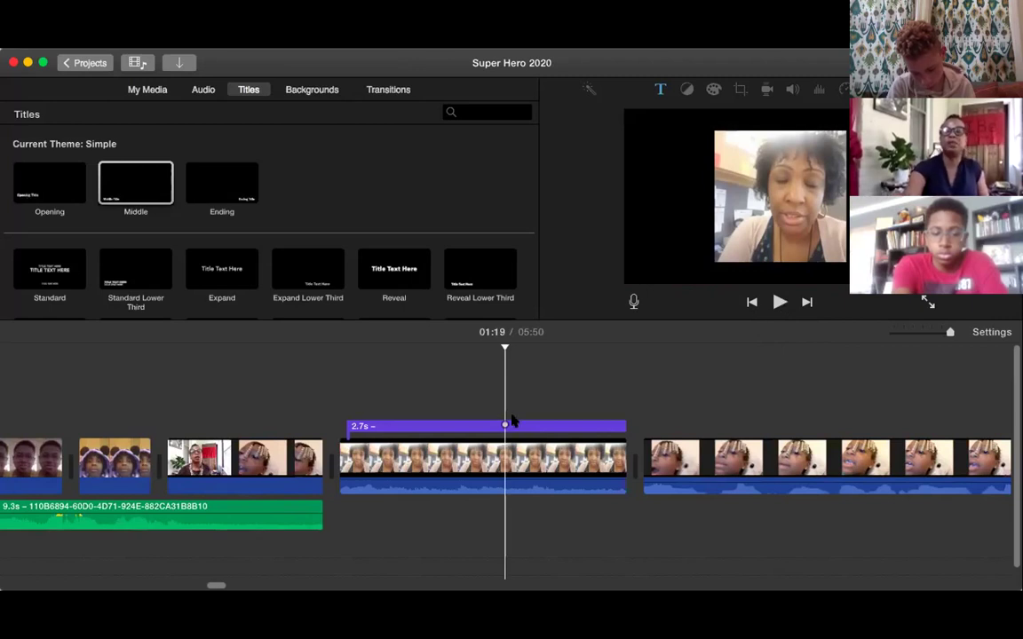
- Compare the opening clips and the Violations section with the montage and the clip under the 2.7s title
{"action": "scroll", "coordinate": [409, 448], "scroll_direction": "left", "scroll_amount": 10}
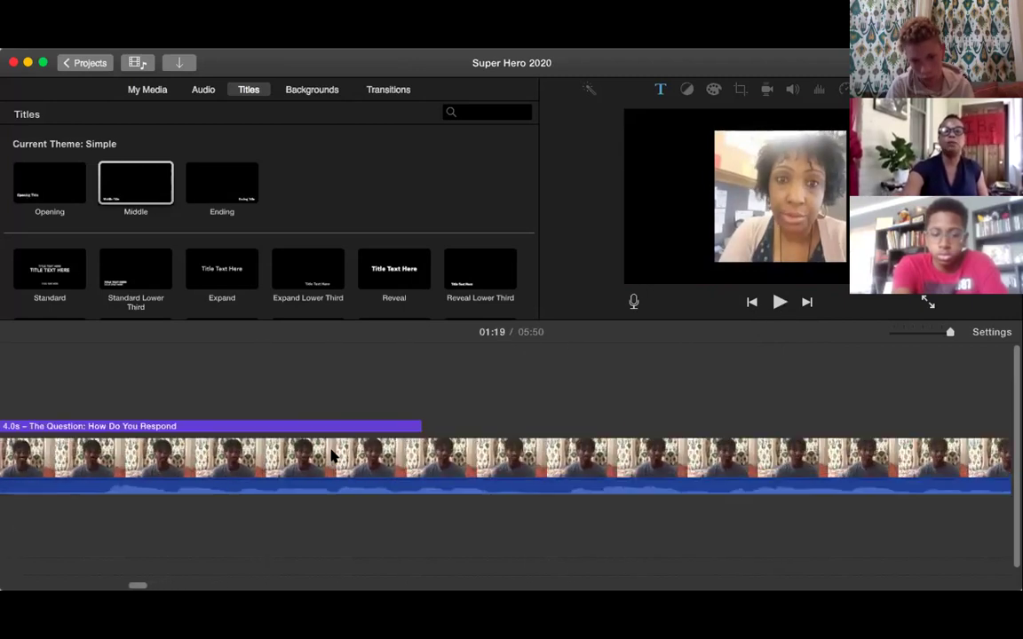
{"action": "scroll", "coordinate": [331, 456], "scroll_direction": "left", "scroll_amount": 12}
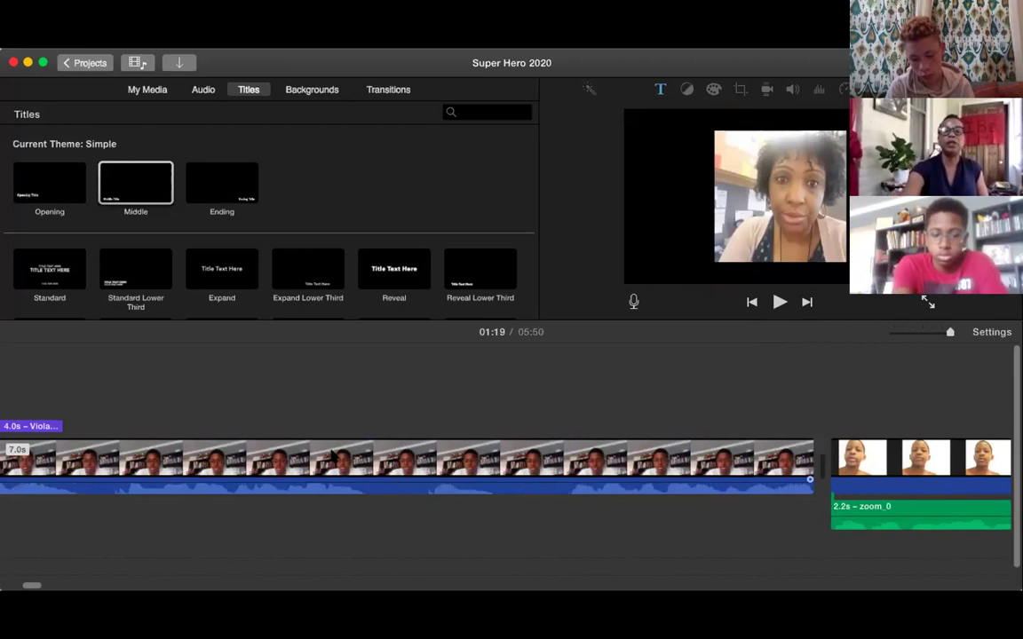
{"action": "scroll", "coordinate": [332, 456], "scroll_direction": "left", "scroll_amount": 10}
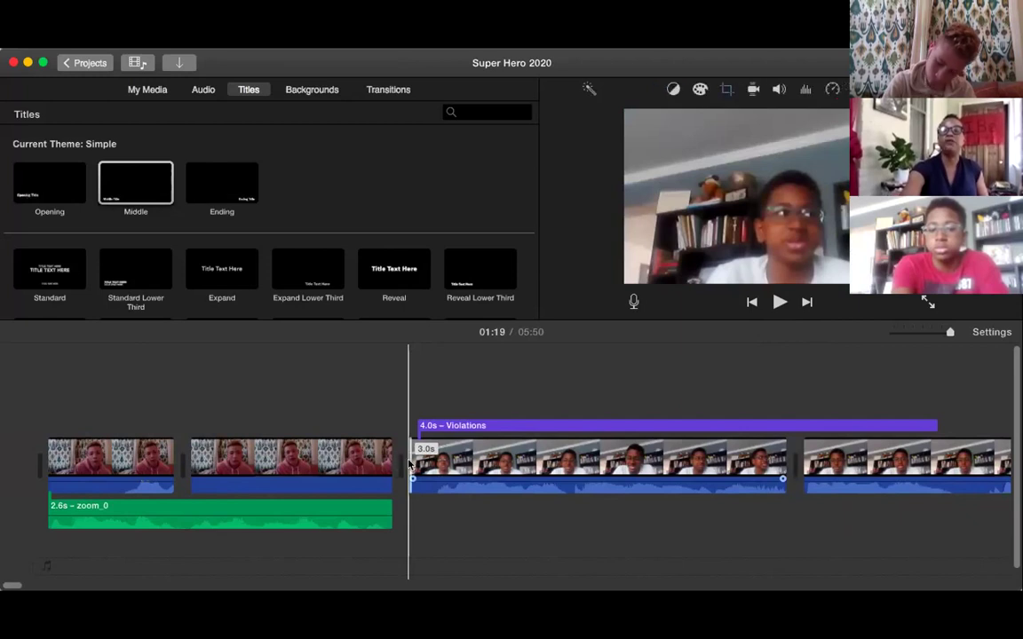
{"action": "scroll", "coordinate": [404, 462], "scroll_direction": "right", "scroll_amount": 6}
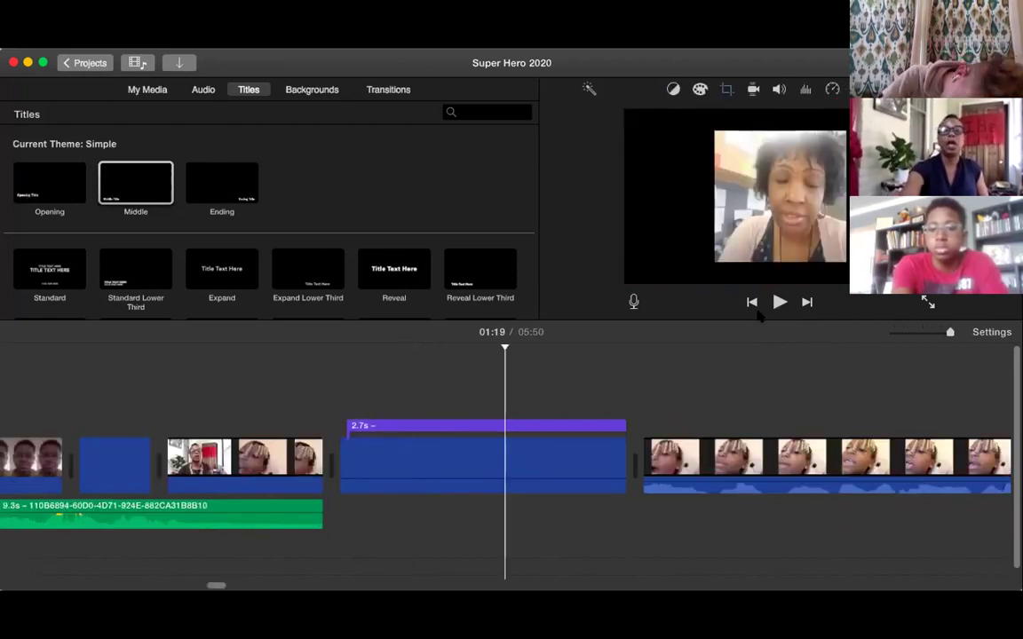
{"action": "scroll", "coordinate": [576, 411], "scroll_direction": "left", "scroll_amount": 6}
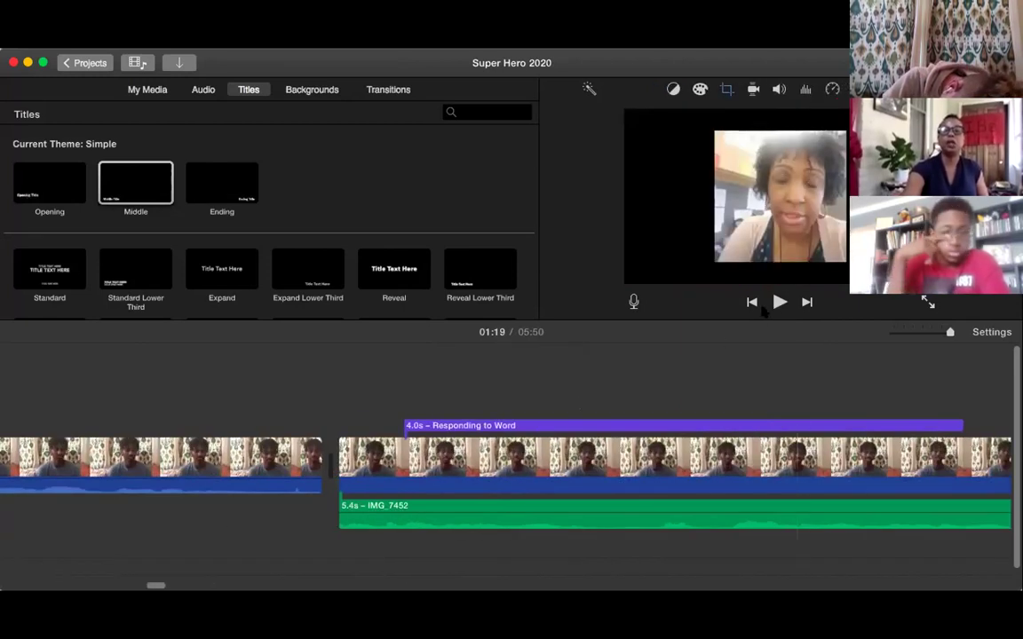
{"action": "scroll", "coordinate": [437, 480], "scroll_direction": "left", "scroll_amount": 10}
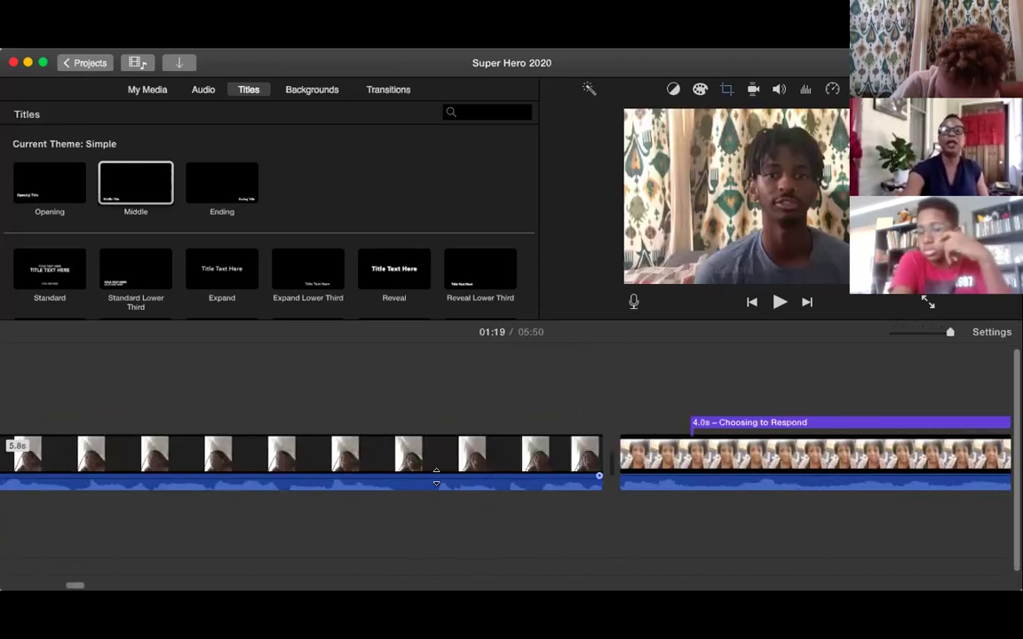
{"action": "scroll", "coordinate": [438, 480], "scroll_direction": "left", "scroll_amount": 8}
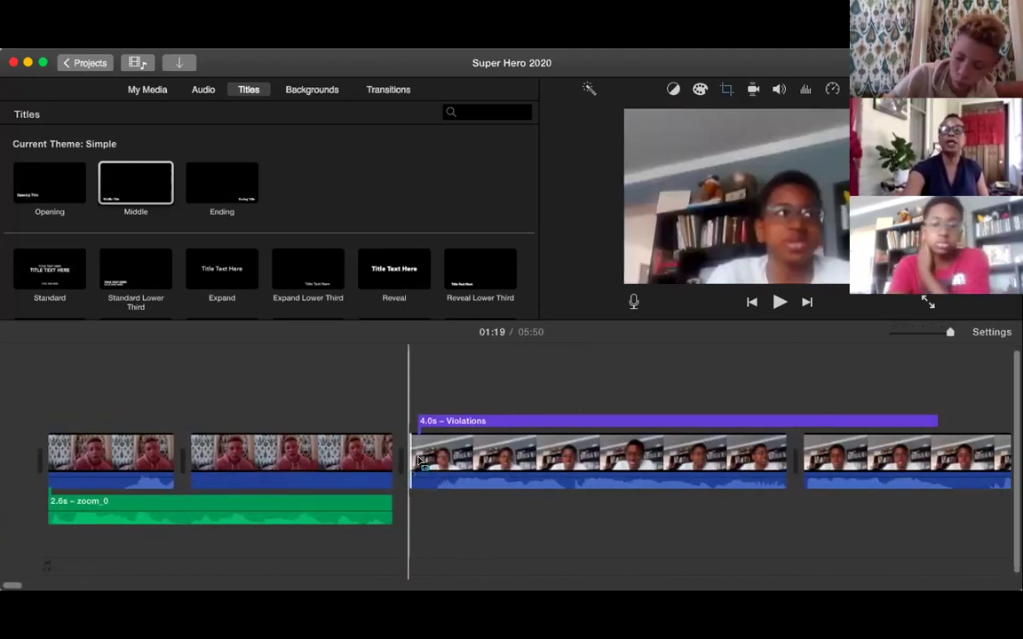
{"action": "scroll", "coordinate": [412, 457], "scroll_direction": "right", "scroll_amount": 8}
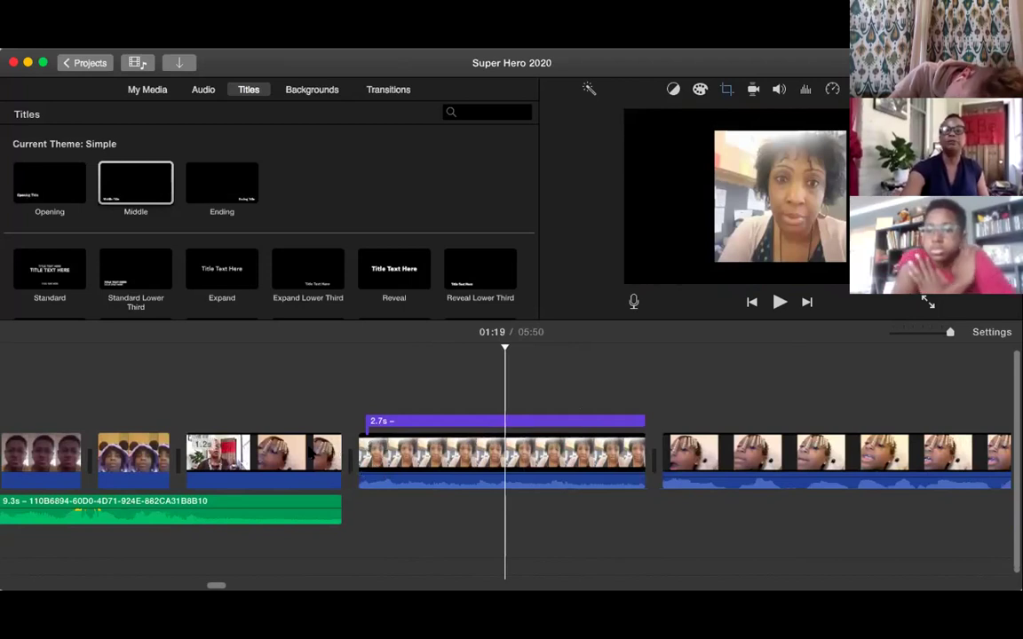
{"action": "scroll", "coordinate": [309, 453], "scroll_direction": "left", "scroll_amount": 10}
{"action": "scroll", "coordinate": [309, 453], "scroll_direction": "left", "scroll_amount": 10}
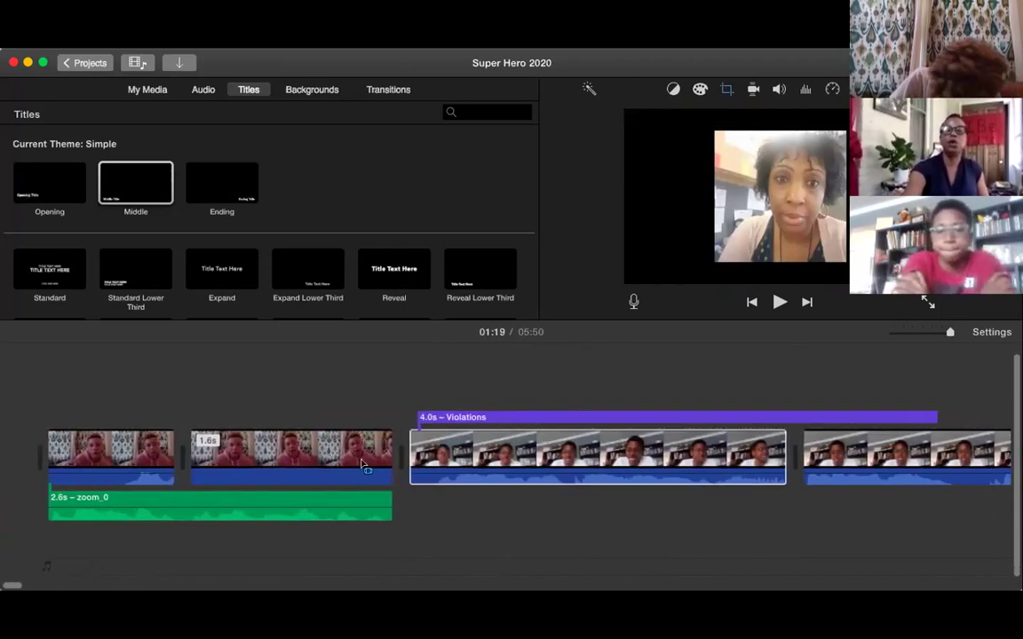
- Play the sequence from the start of the Violations clip, stopping at 00:16
{"action": "left_click", "coordinate": [404, 497]}
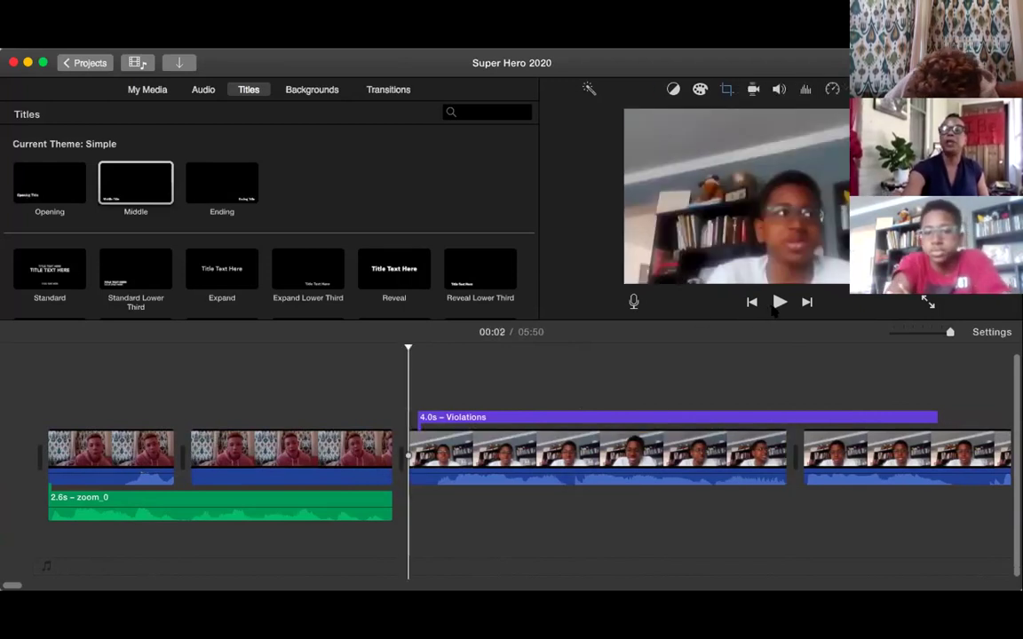
{"action": "left_click", "coordinate": [777, 304]}
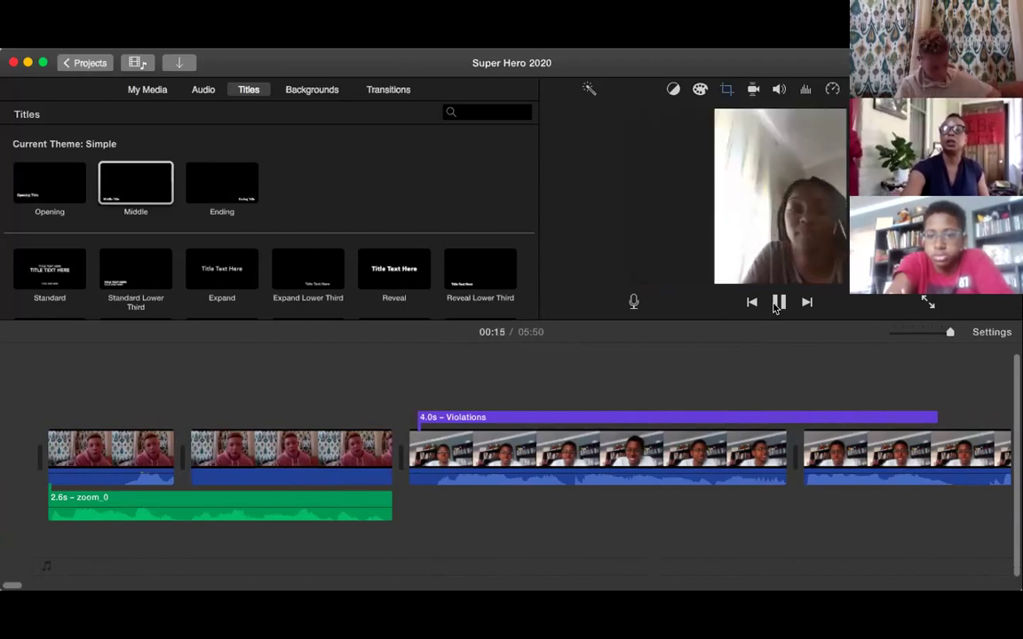
{"action": "left_click", "coordinate": [775, 305]}
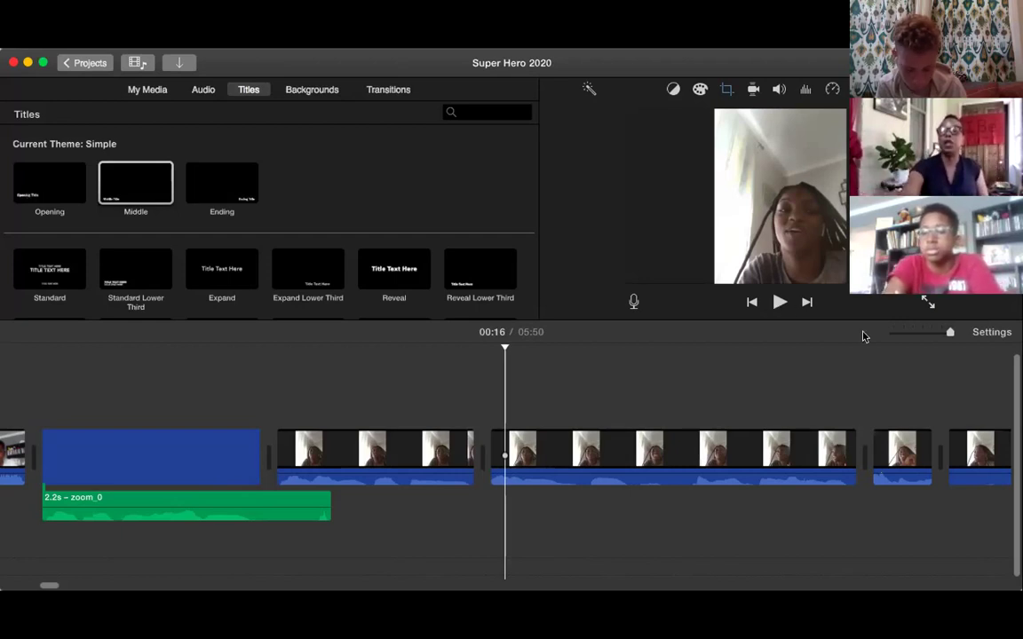
- Examine the short clips following the playhead, up to the clip with the Choosing to Respond title
{"action": "scroll", "coordinate": [738, 482], "scroll_direction": "right", "scroll_amount": 10}
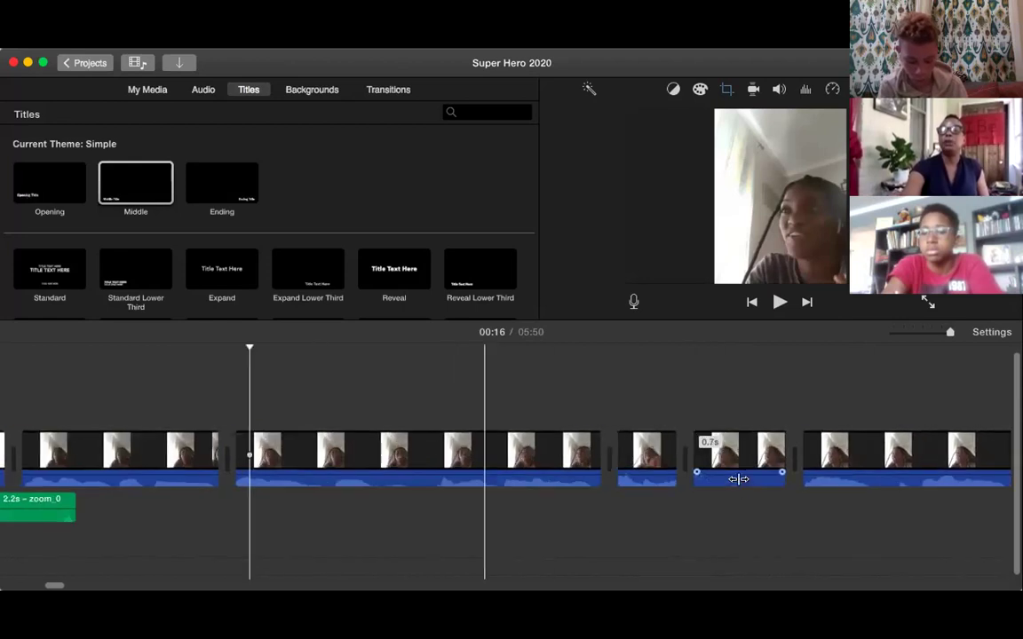
{"action": "scroll", "coordinate": [738, 482], "scroll_direction": "right", "scroll_amount": 1}
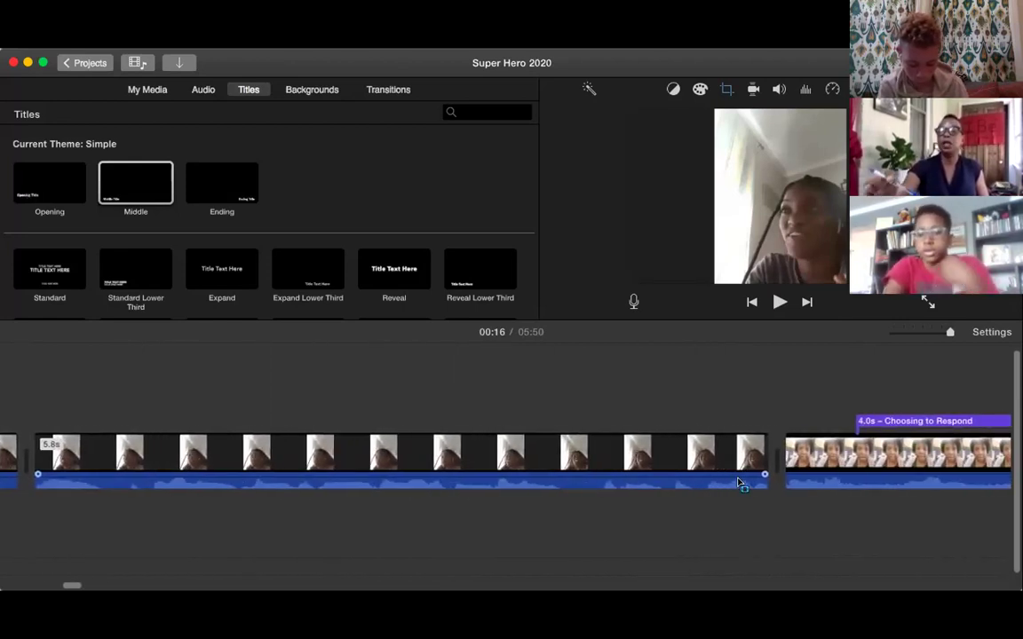
{"action": "scroll", "coordinate": [737, 482], "scroll_direction": "right", "scroll_amount": 5}
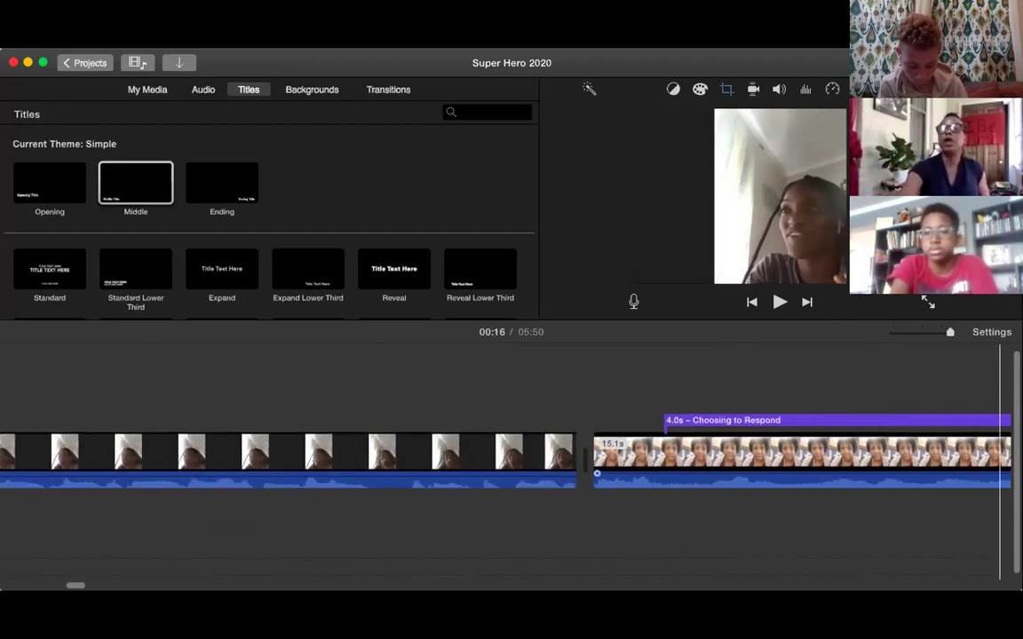